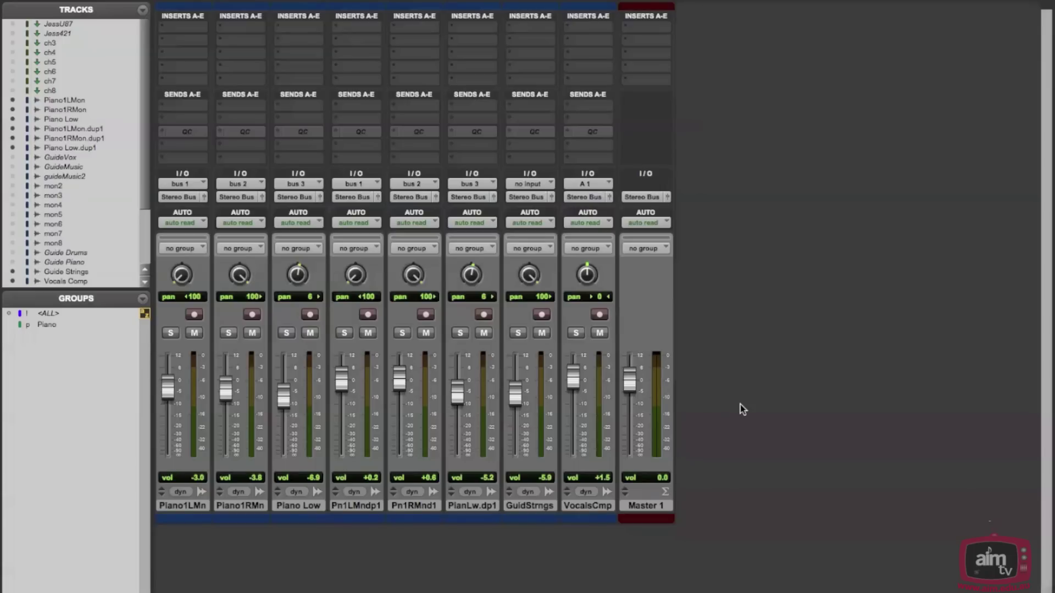
- With VocalsCmp selected in the mixer, set up a new stereo Aux Input track
key(super+equal)
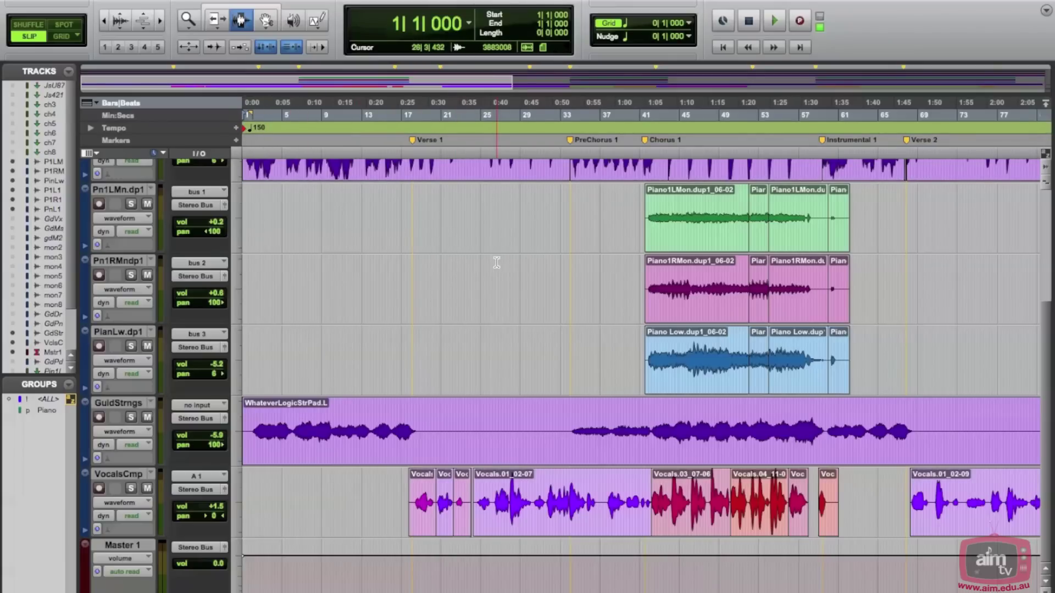
key(ctrl+equal)
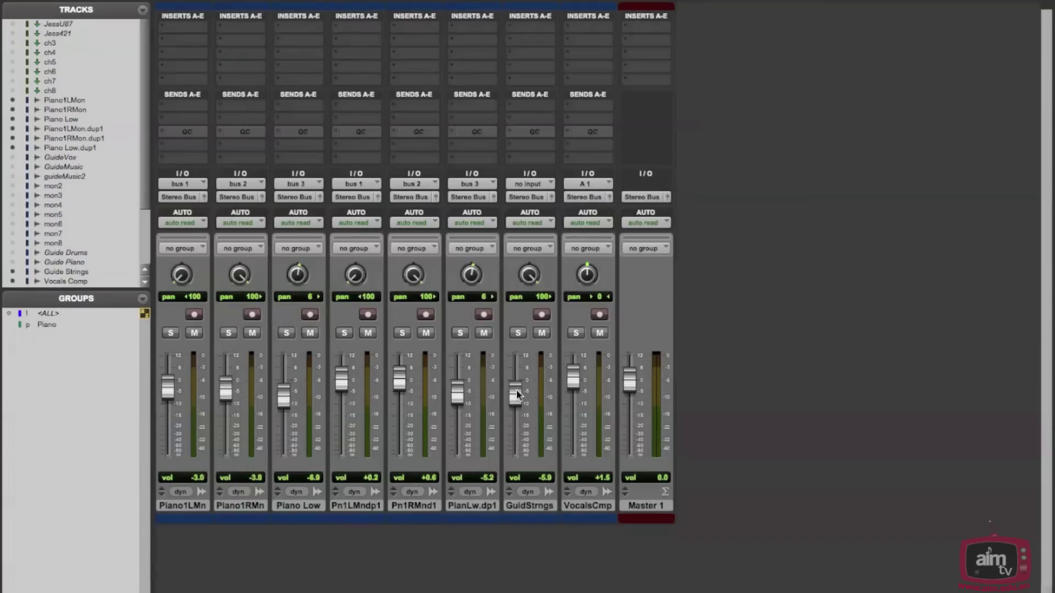
click(593, 506)
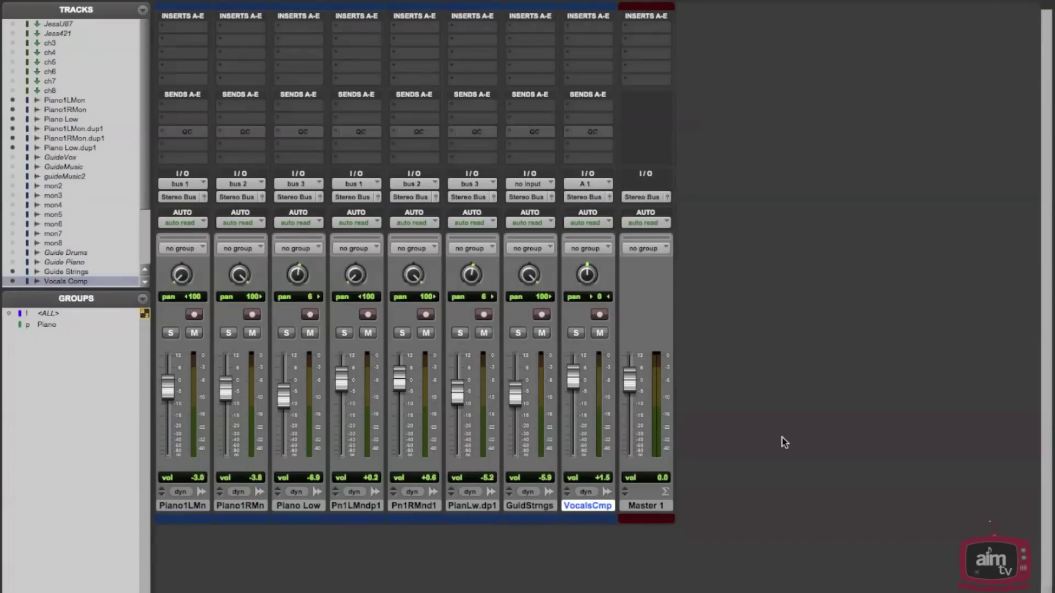
key(ctrl+shift+n)
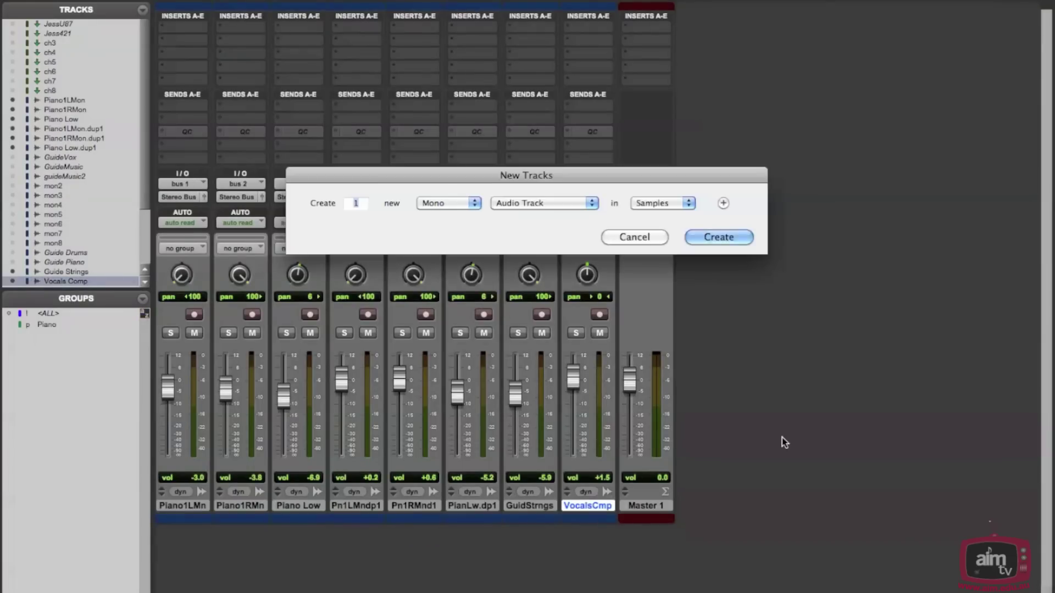
key(ctrl+Down)
- Create the Aux 1 track and rename it 'Reason'
click(708, 236)
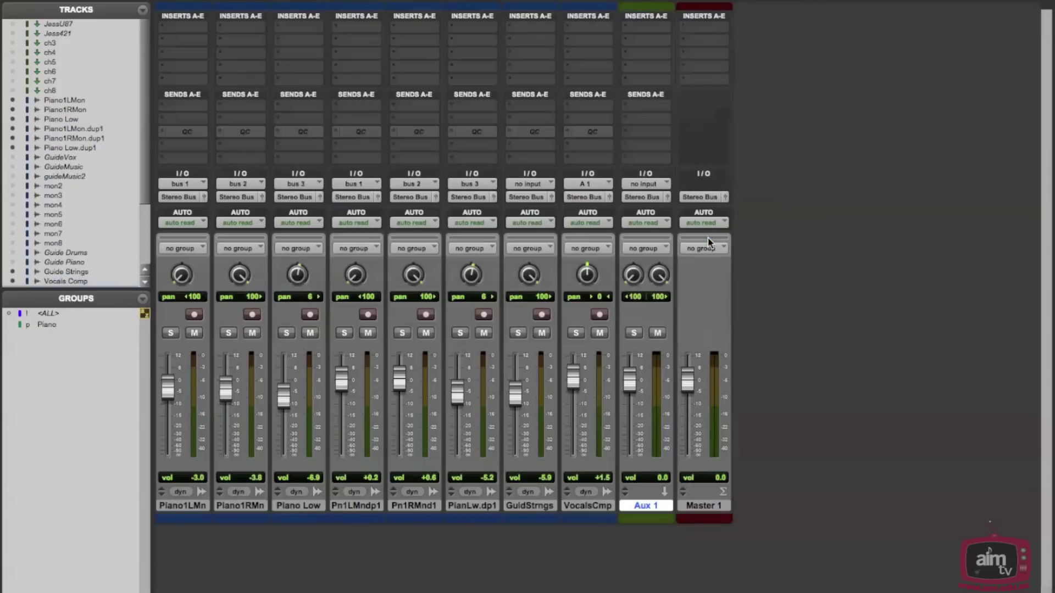
double_click(640, 510)
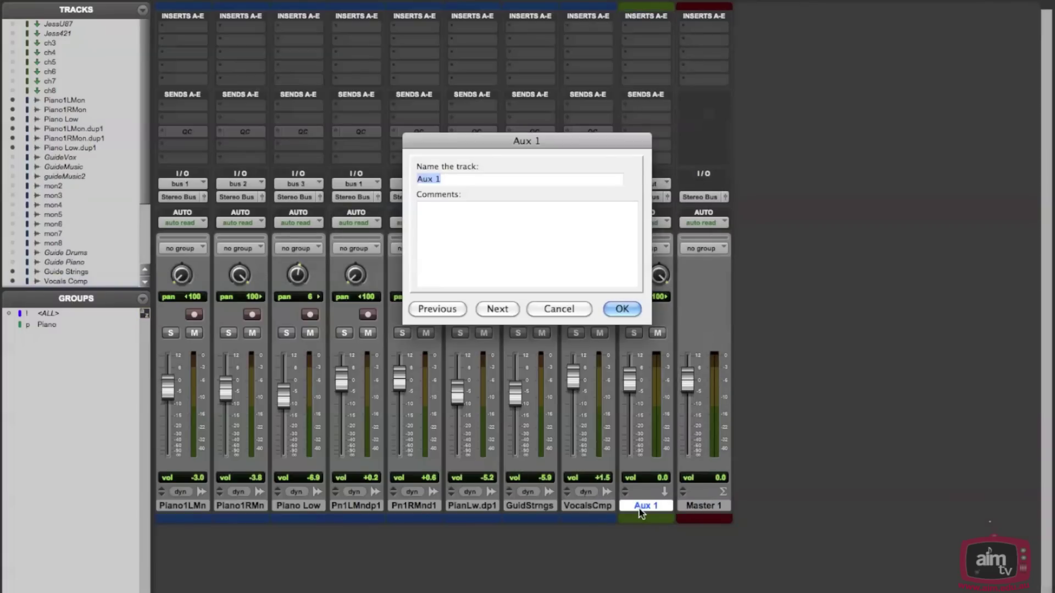
text(Reason)
key(Return)
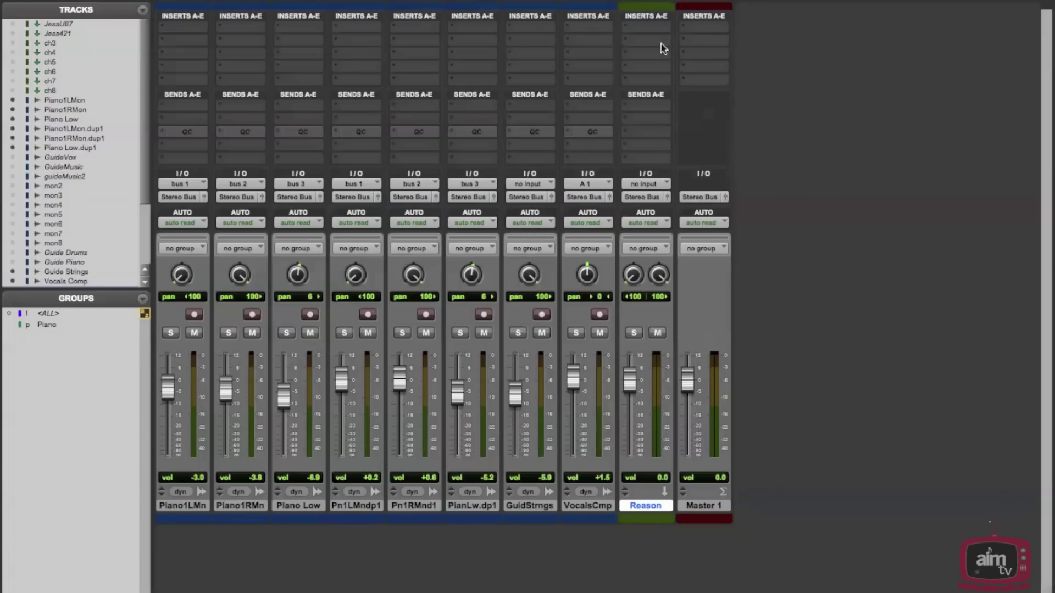
- Browse insert slot A on the Reason track to the multichannel Instrument plug-ins
click(632, 56)
mouse_move(646, 81)
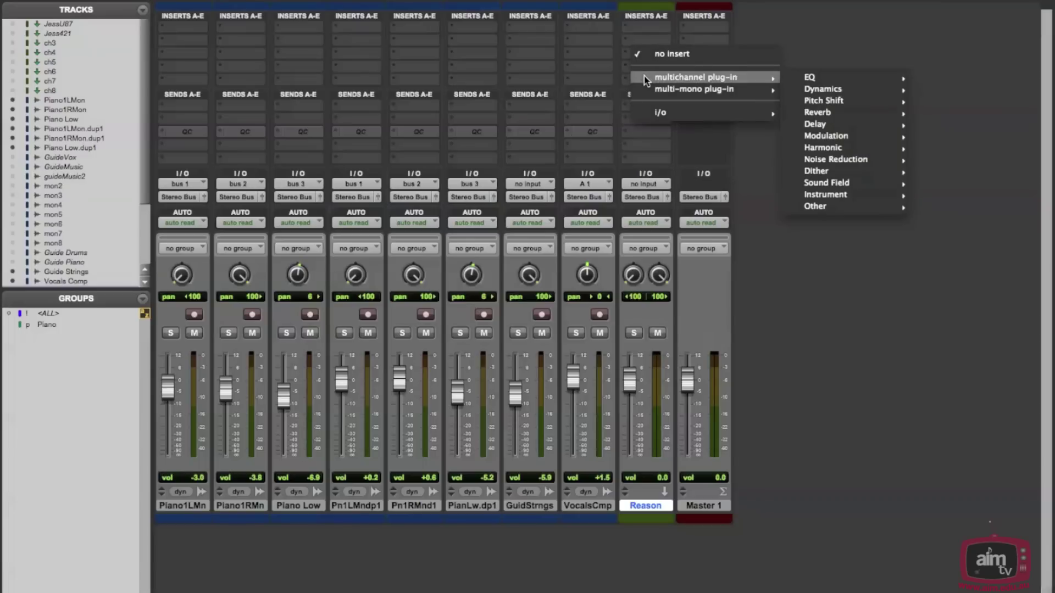
mouse_move(813, 198)
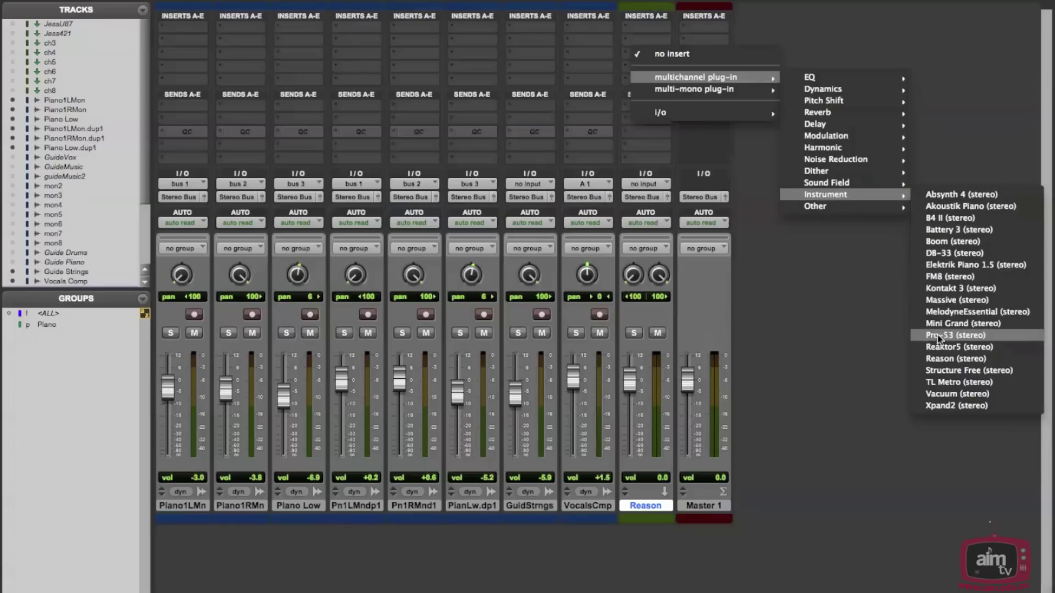
- Insert the Reason (stereo) ReWire plug-in, dismiss the control-surface alert, and hide Reason
click(954, 359)
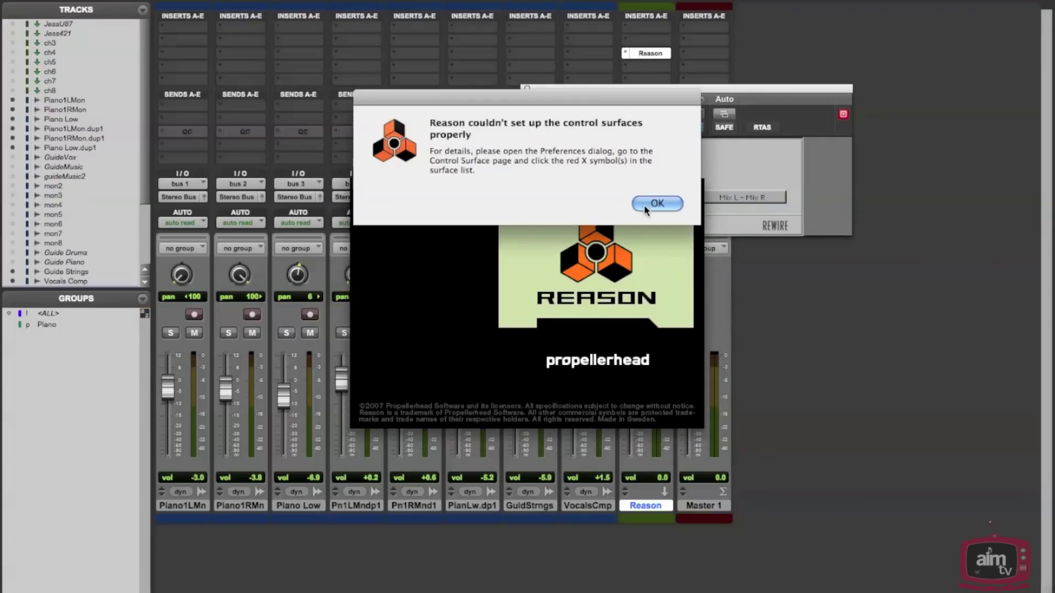
click(644, 206)
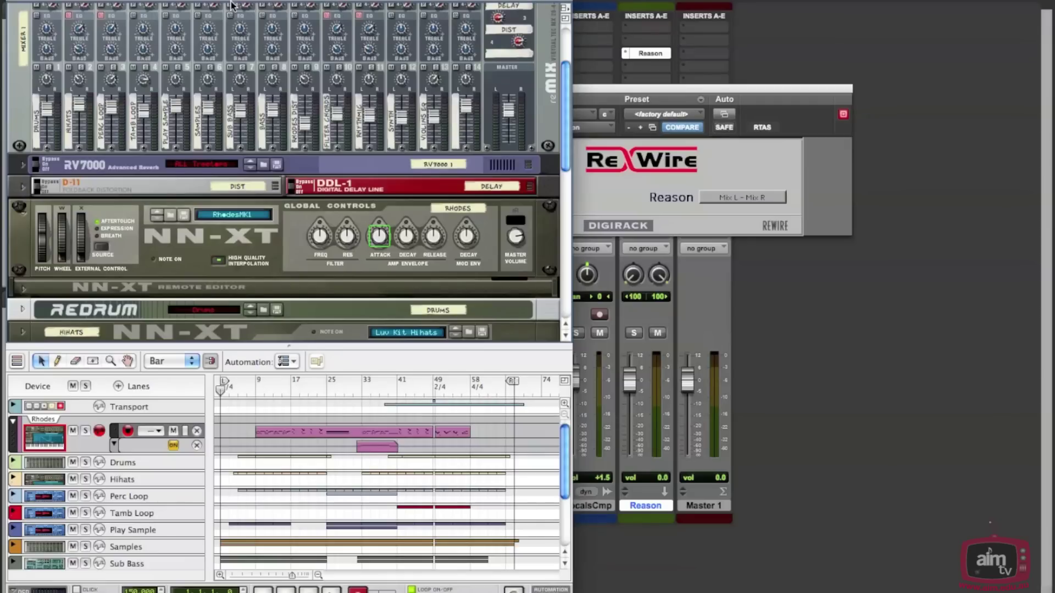
key(super+Tab)
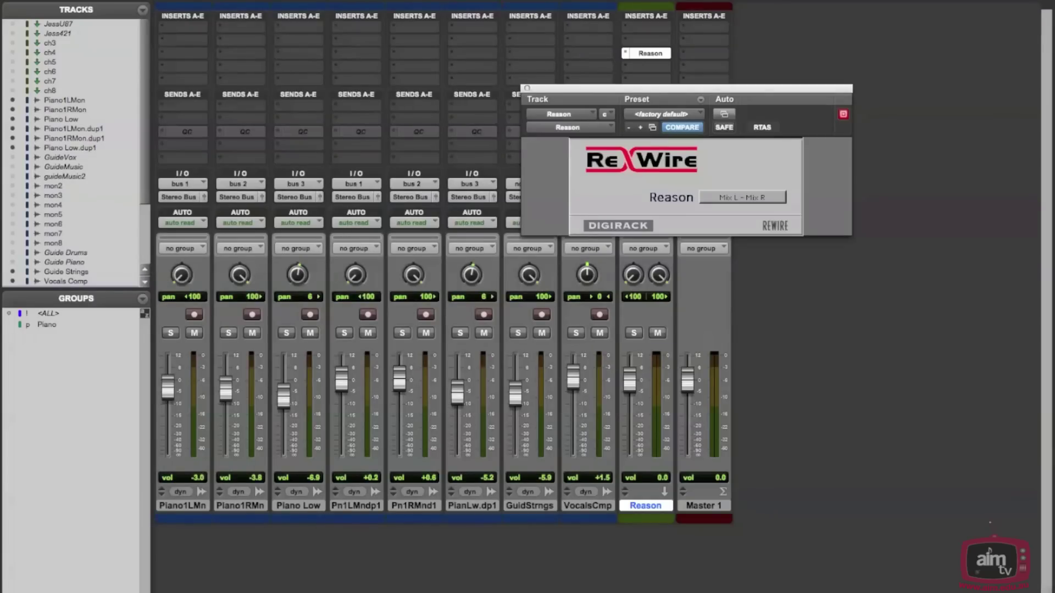
- Open Whatever Makes You Happy Microlecture.rns from the session's Reason folder in Finder
key(F9)
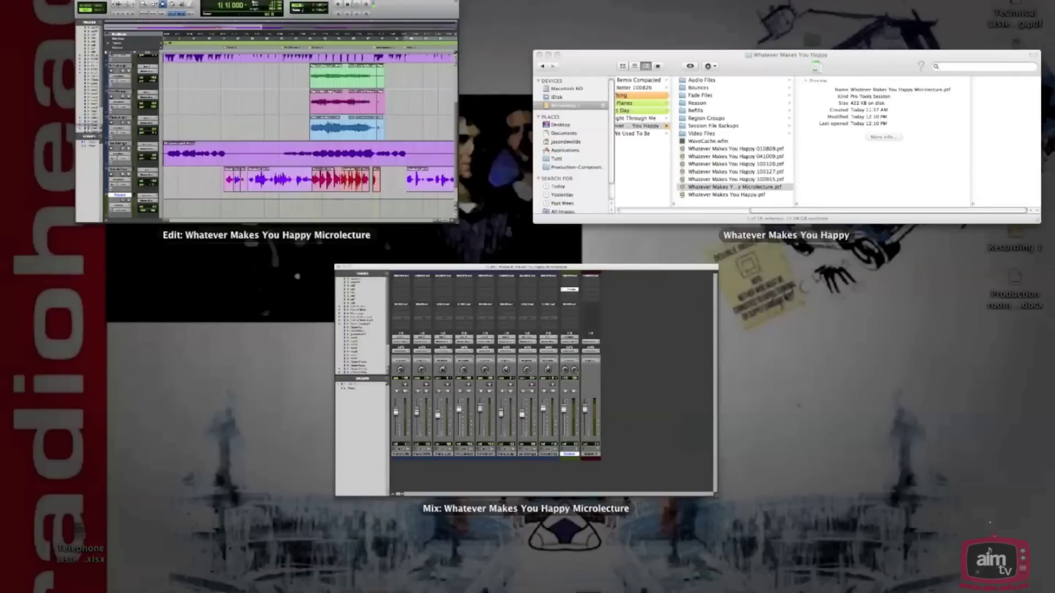
click(866, 130)
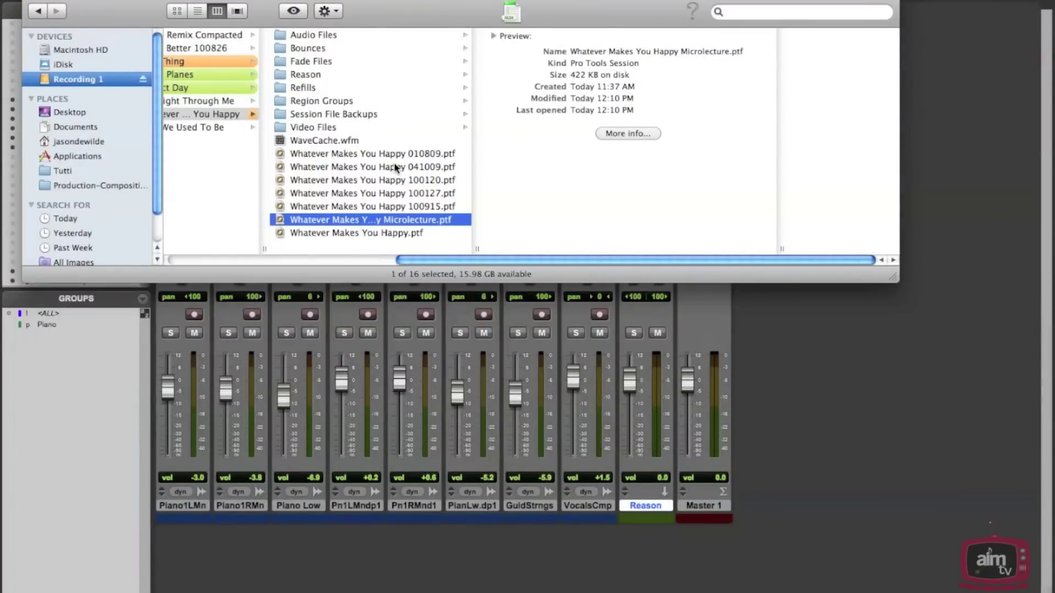
scroll(396, 170, left, 2)
click(347, 77)
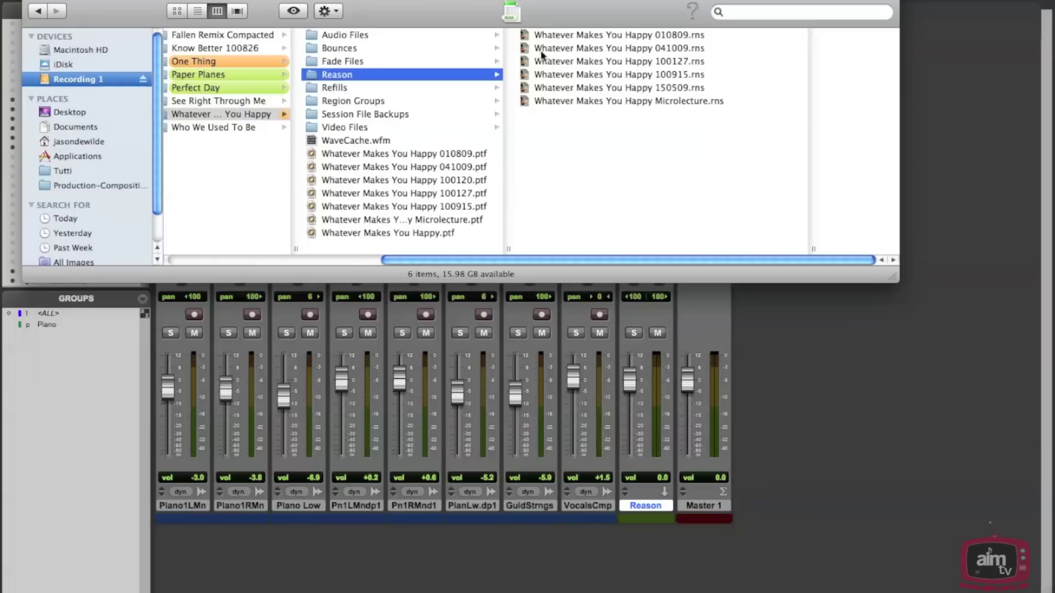
click(555, 103)
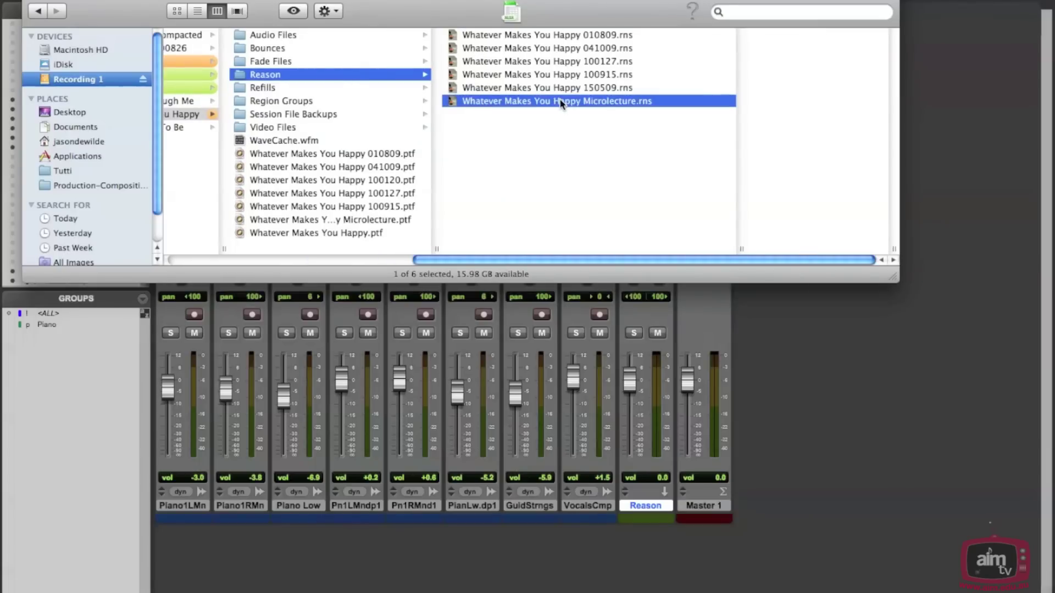
double_click(521, 104)
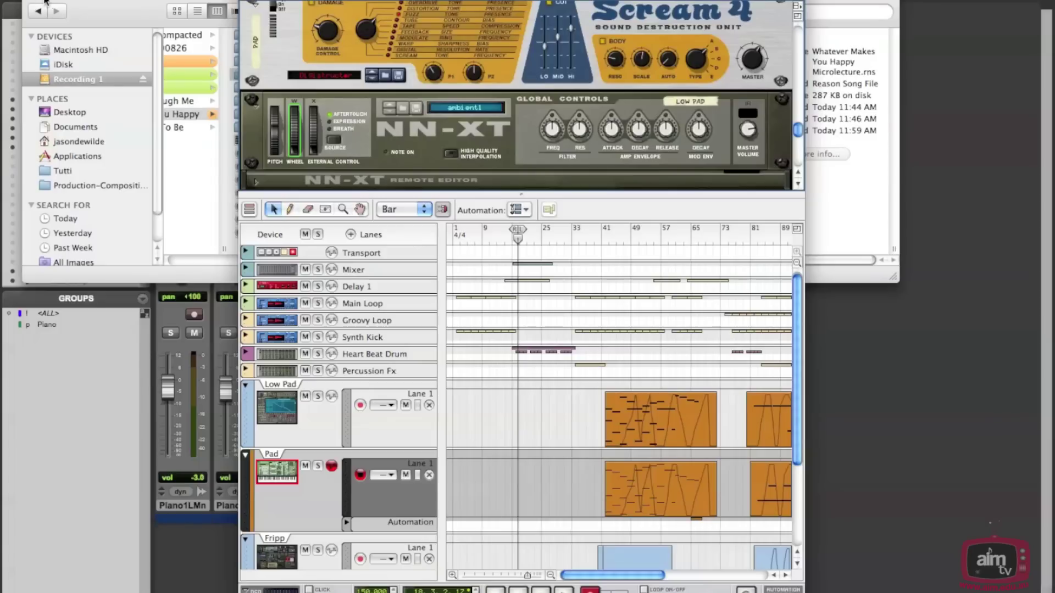
- Hide Finder, return to Pro Tools, and switch from the Mix to the Edit window
key(super+h)
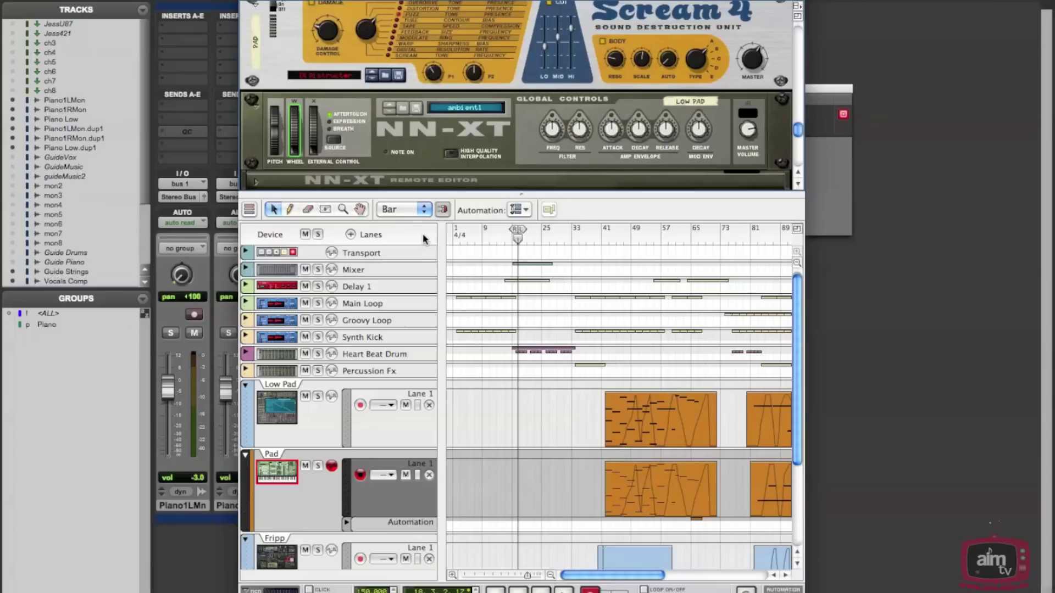
key(super+Tab)
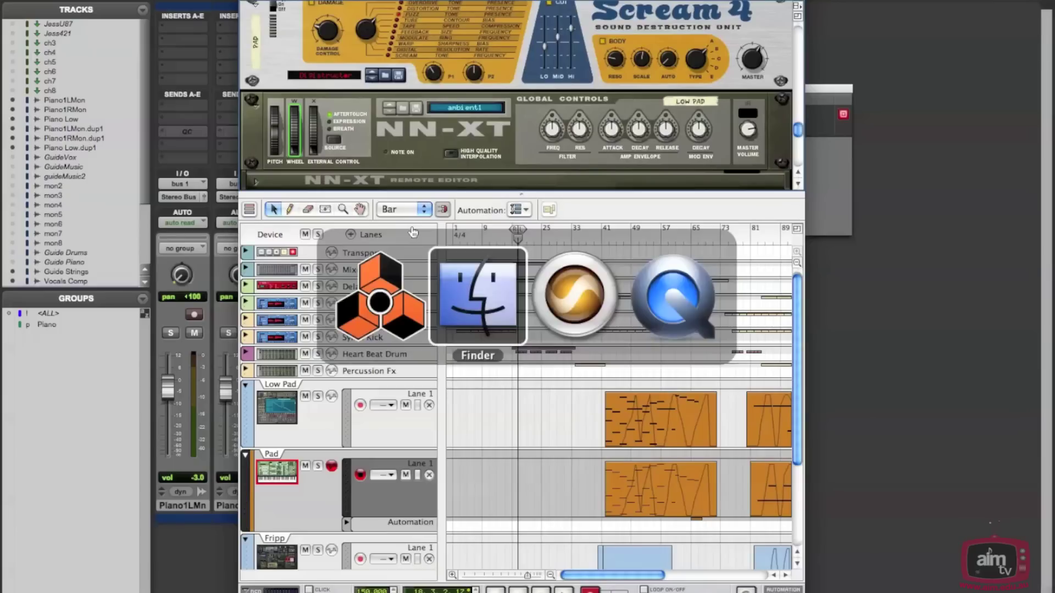
key(super+Tab)
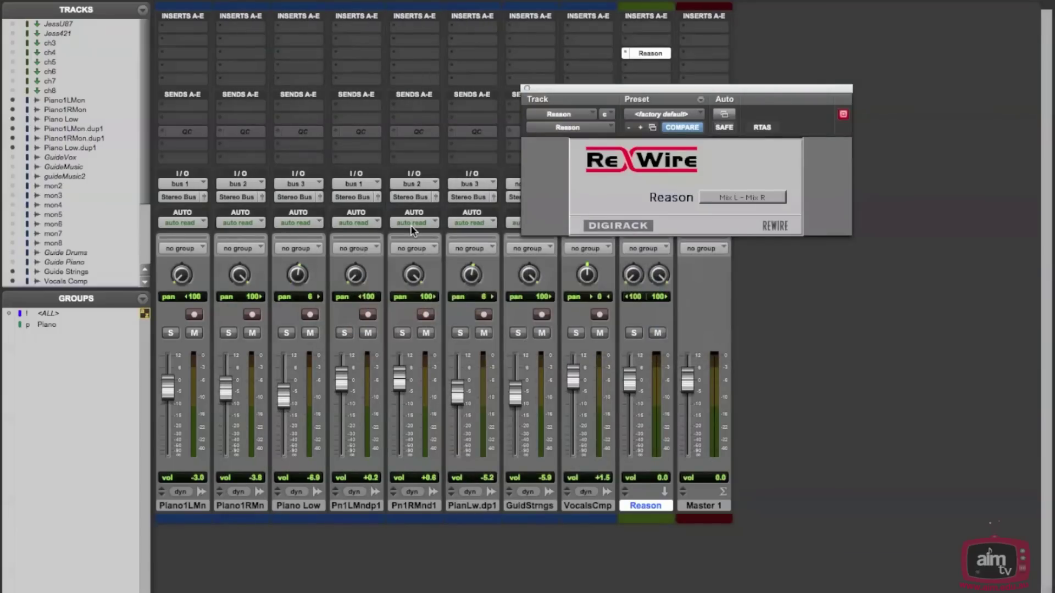
key(super+equal)
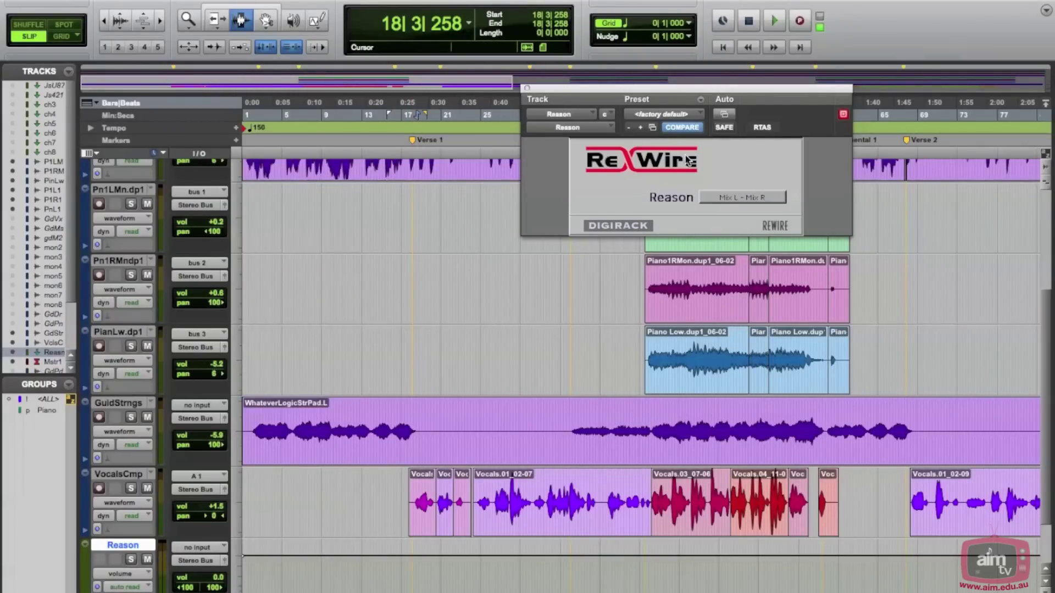
- Close the ReWire window, play the session from bar 1, and bring Reason forward
click(527, 88)
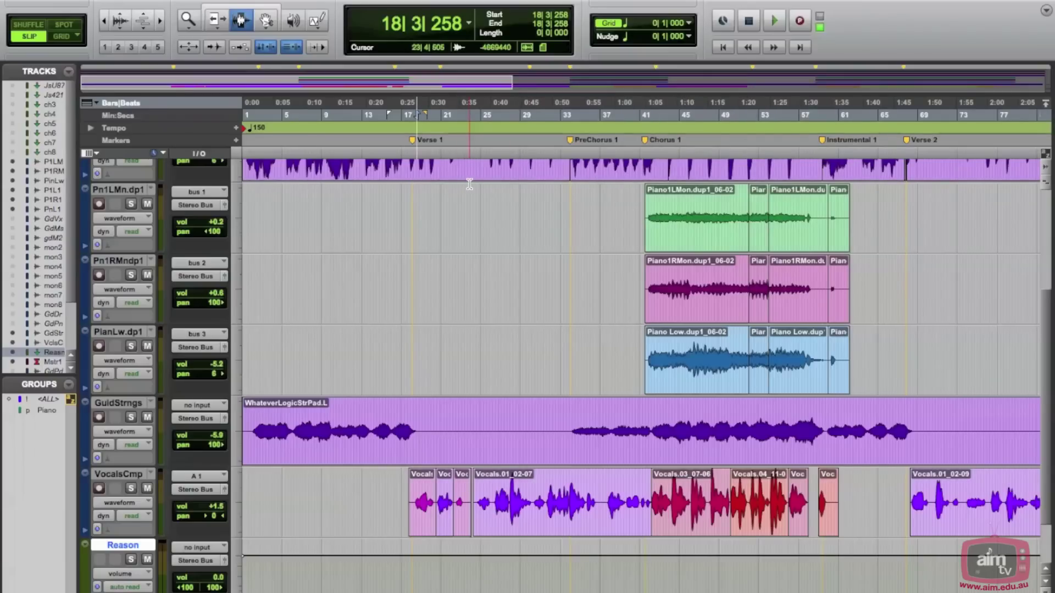
key(Return)
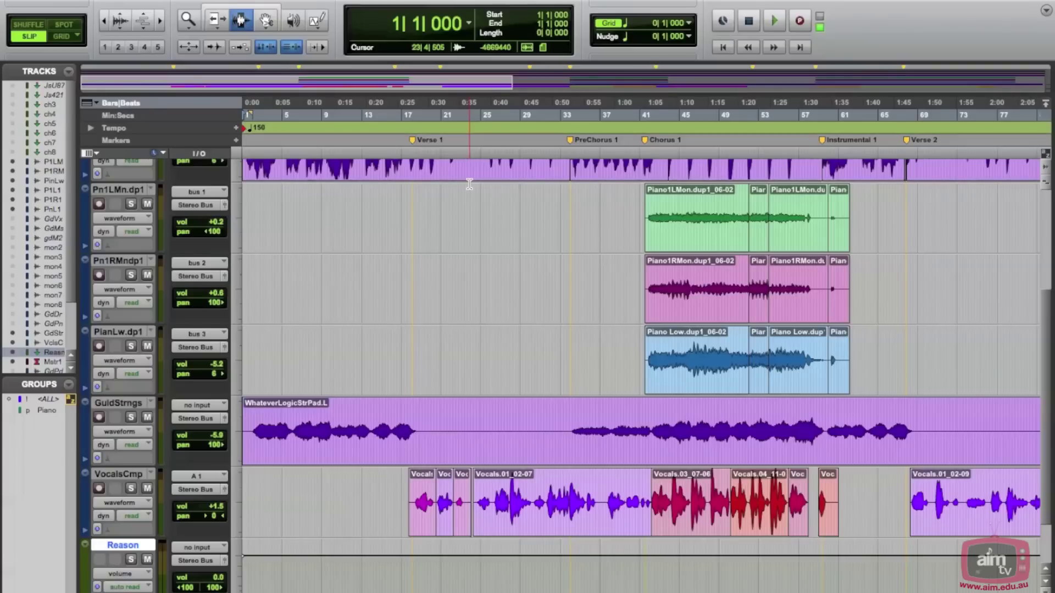
key(space)
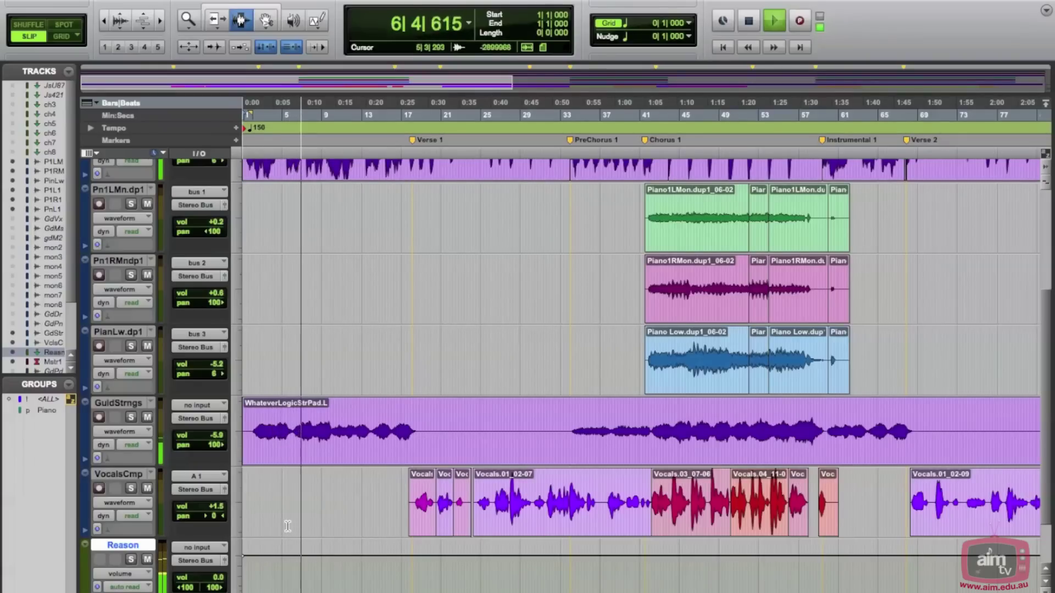
key(super+Tab)
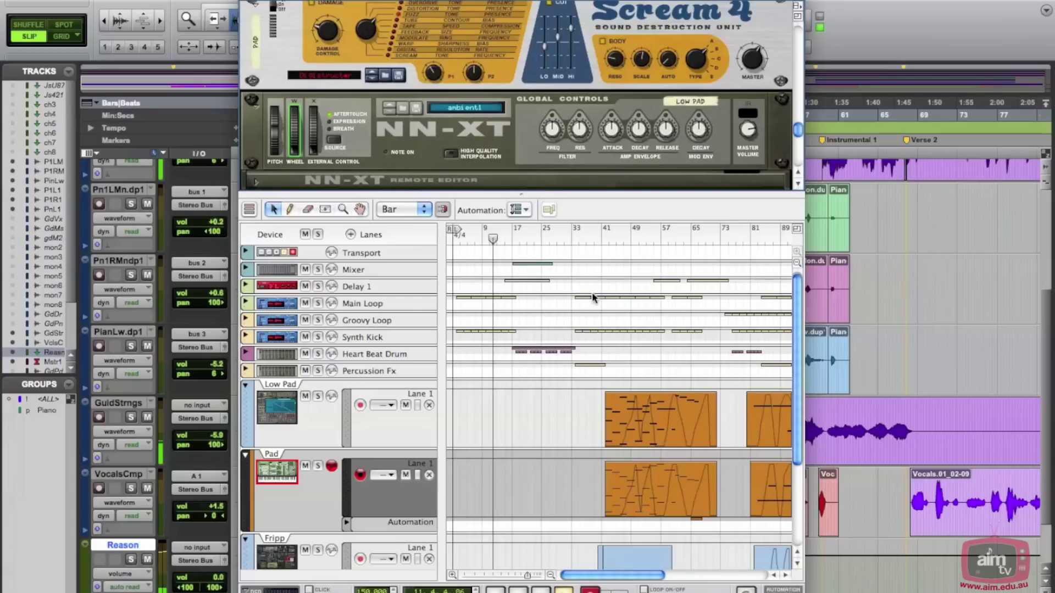
- Scroll Reason's rack, then stop playback and return the song to bar 1
drag(797, 132, 804, 43)
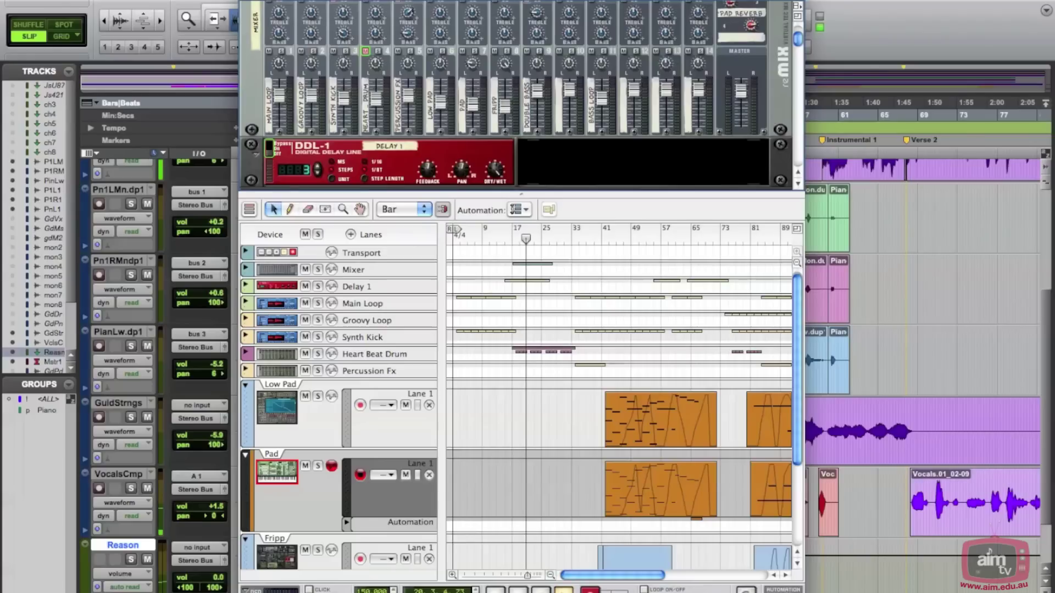
key(space)
key(Return)
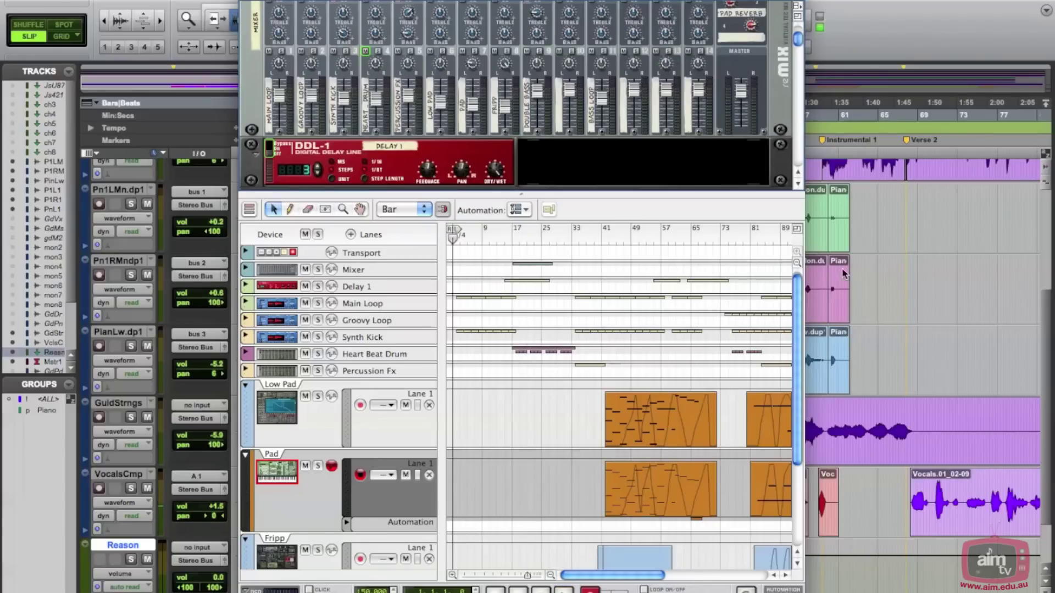
- In Pro Tools, play briefly from near bar 24, then play from bar 9 with Reason in front
key(super+Tab)
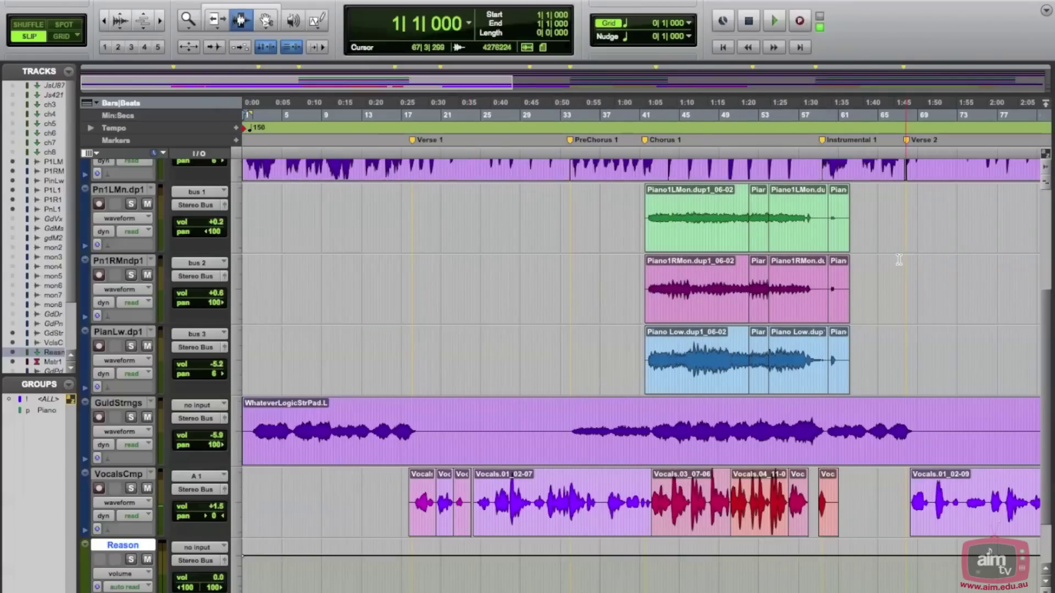
click(474, 220)
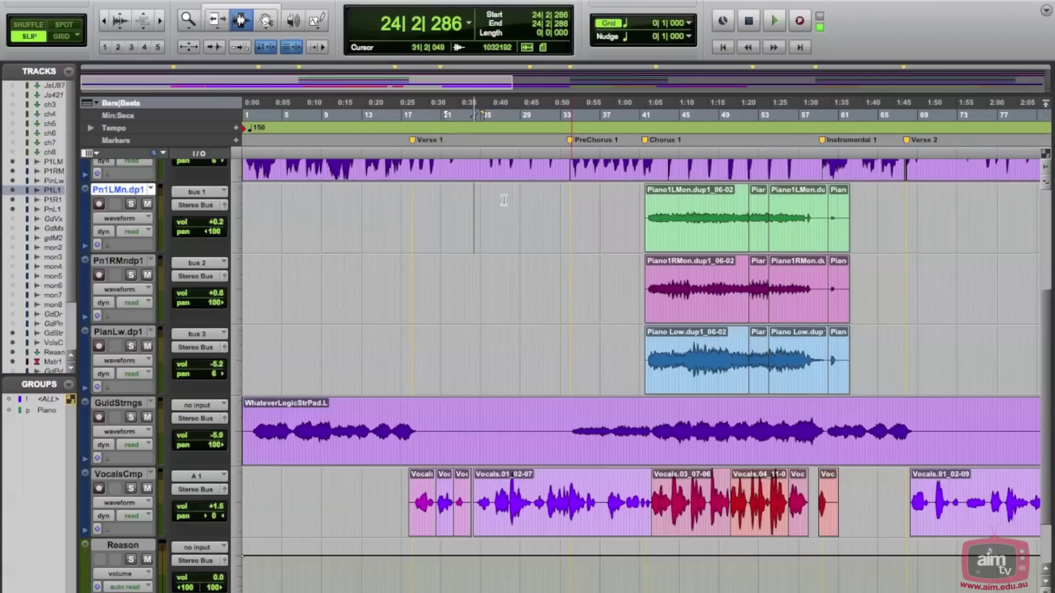
key(space)
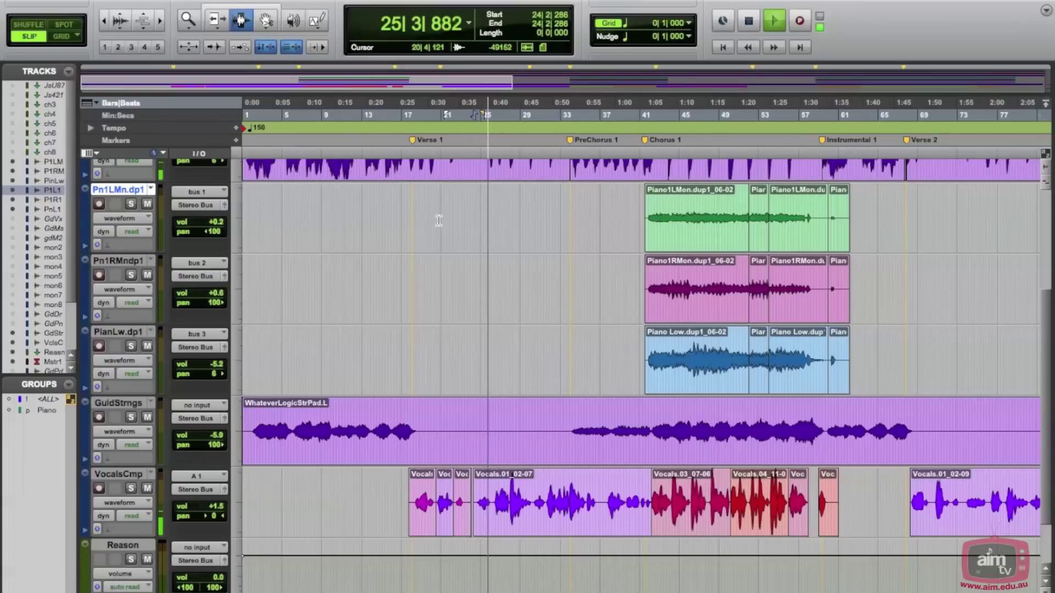
key(space)
click(328, 233)
key(space)
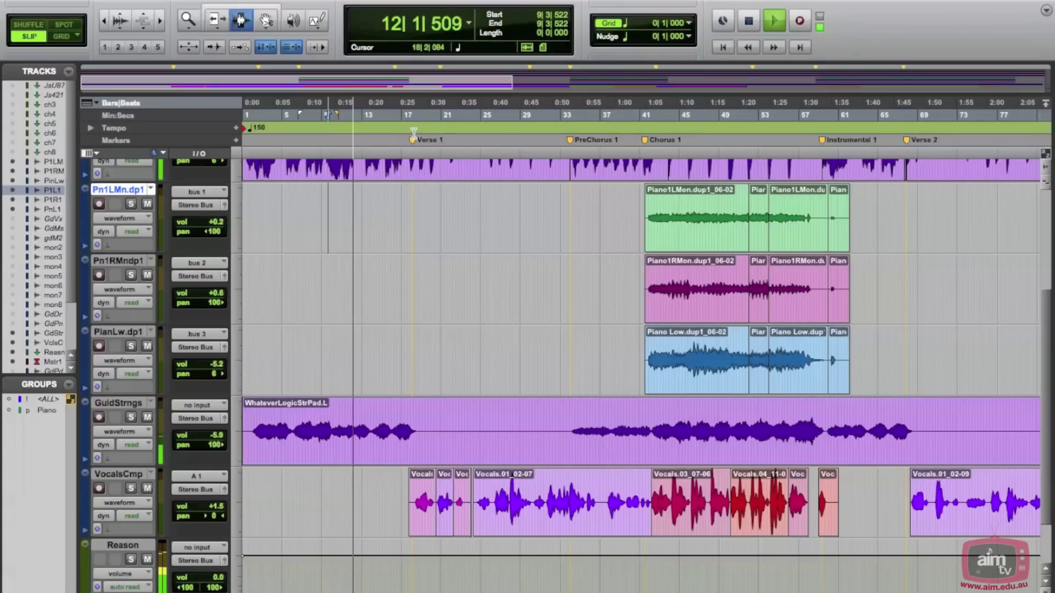
key(super+Tab)
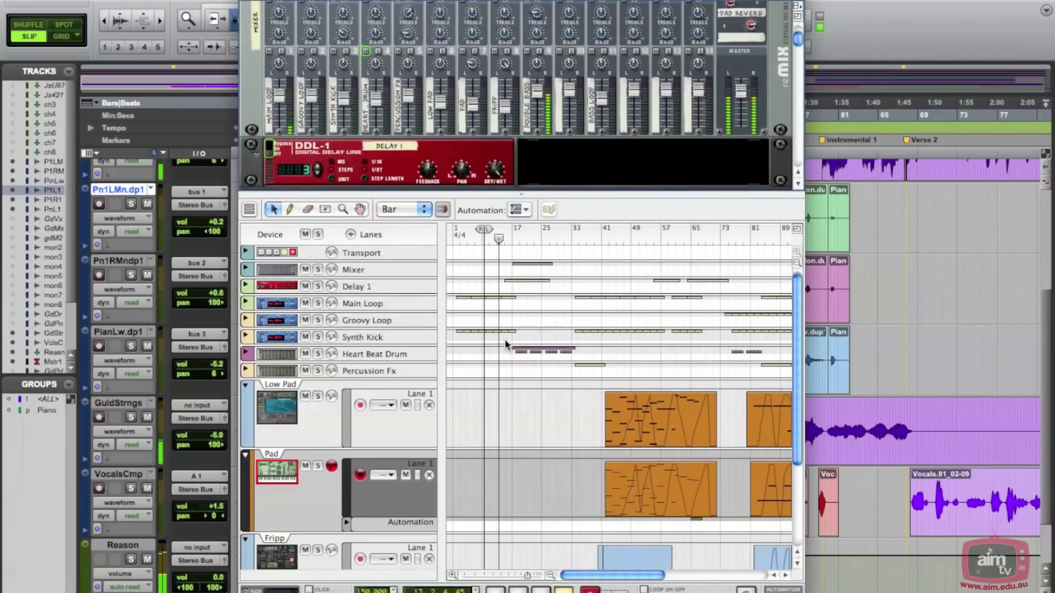
- Stop, set Reason's song position to bar 25, move its window aside, then play and stop
key(space)
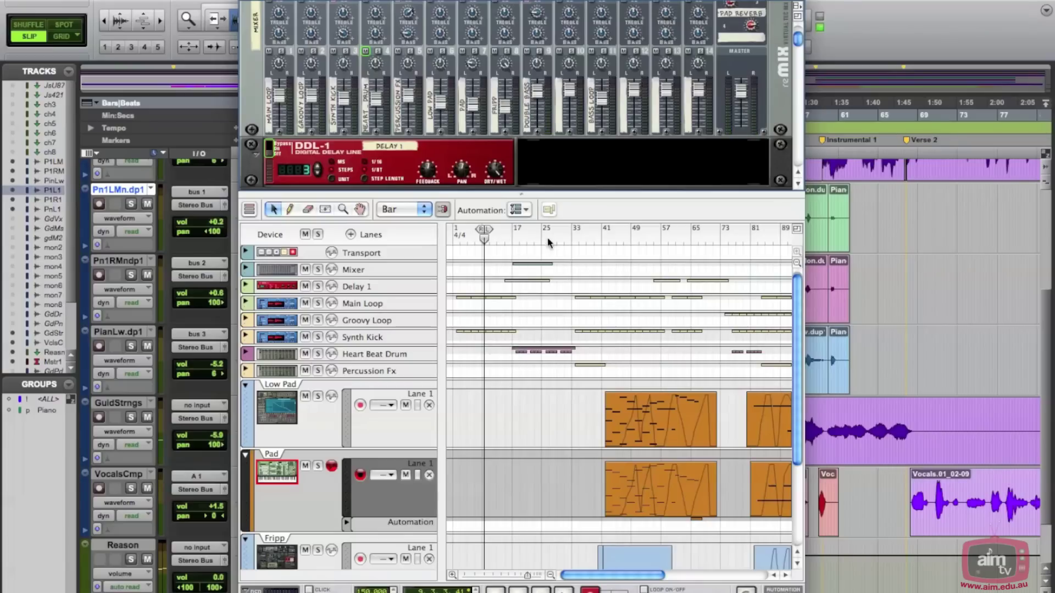
click(542, 235)
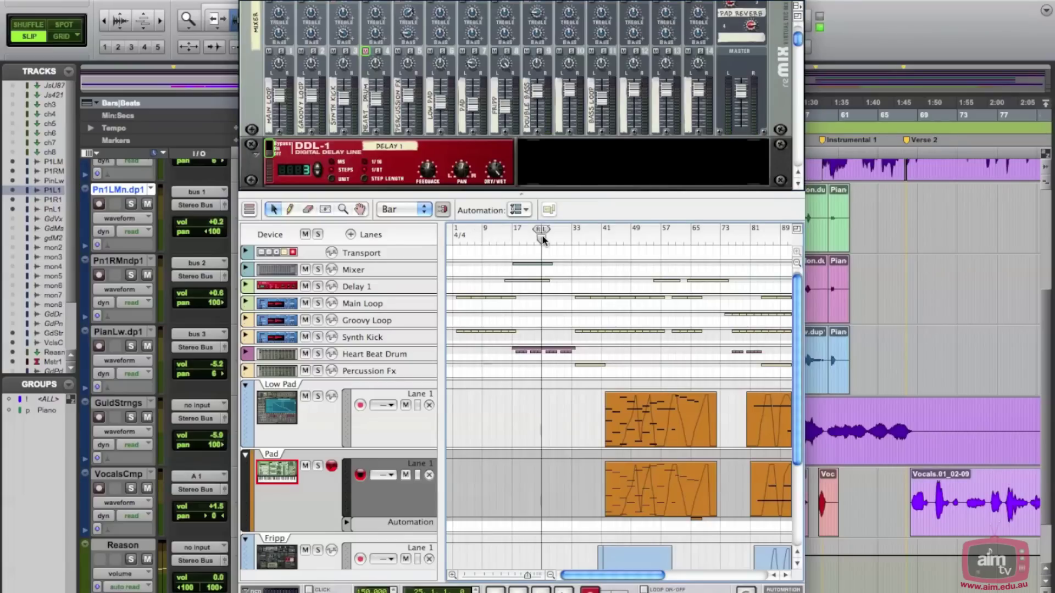
drag(440, 2, 689, 2)
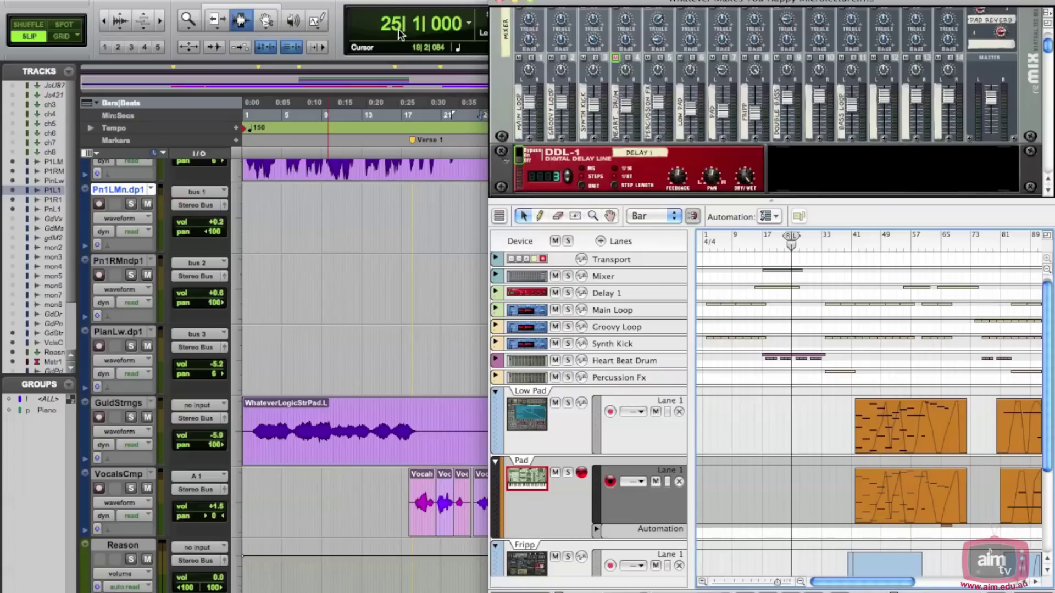
key(space)
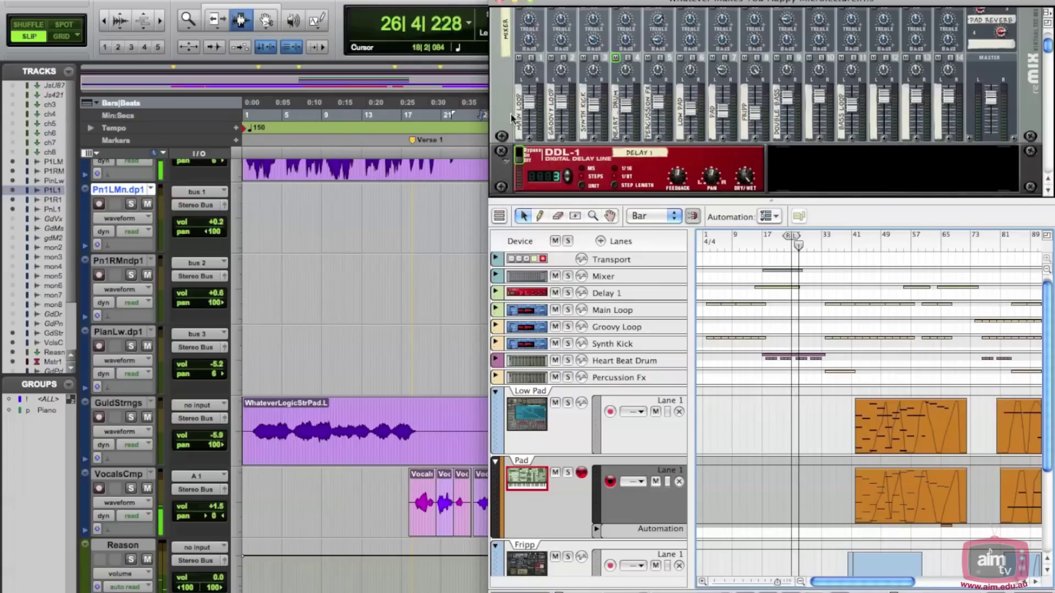
key(space)
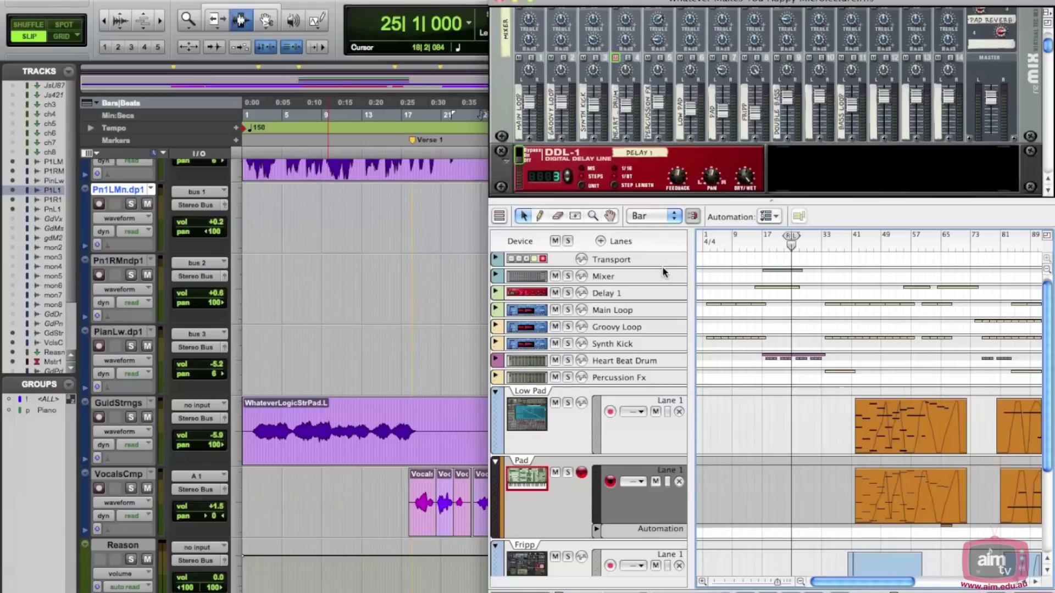
- Bring Pro Tools forward in the Mix window, showing the Reason aux strip with its ReWire insert
click(346, 243)
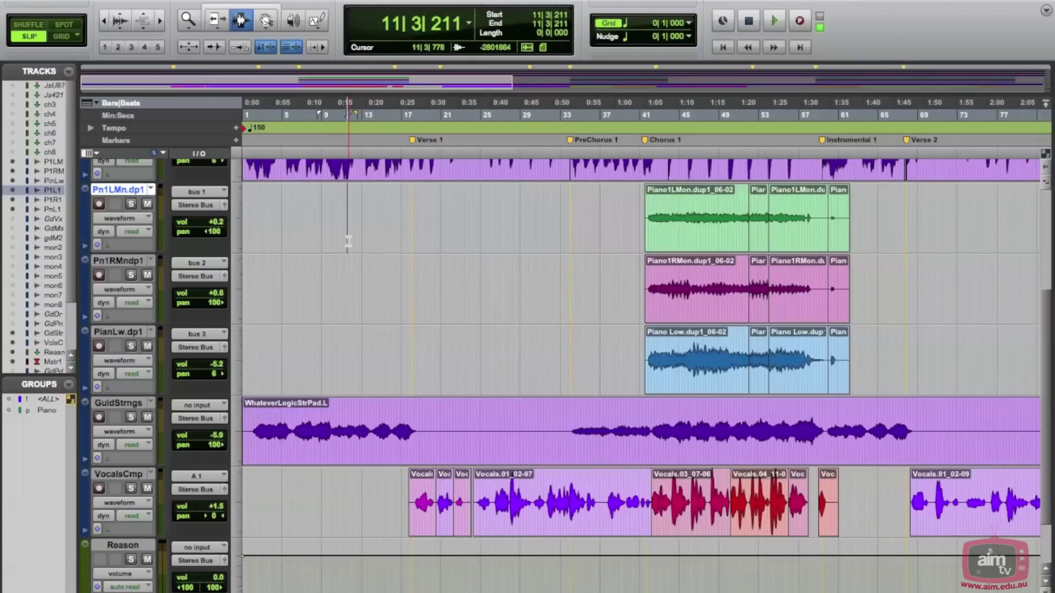
key(super+equal)
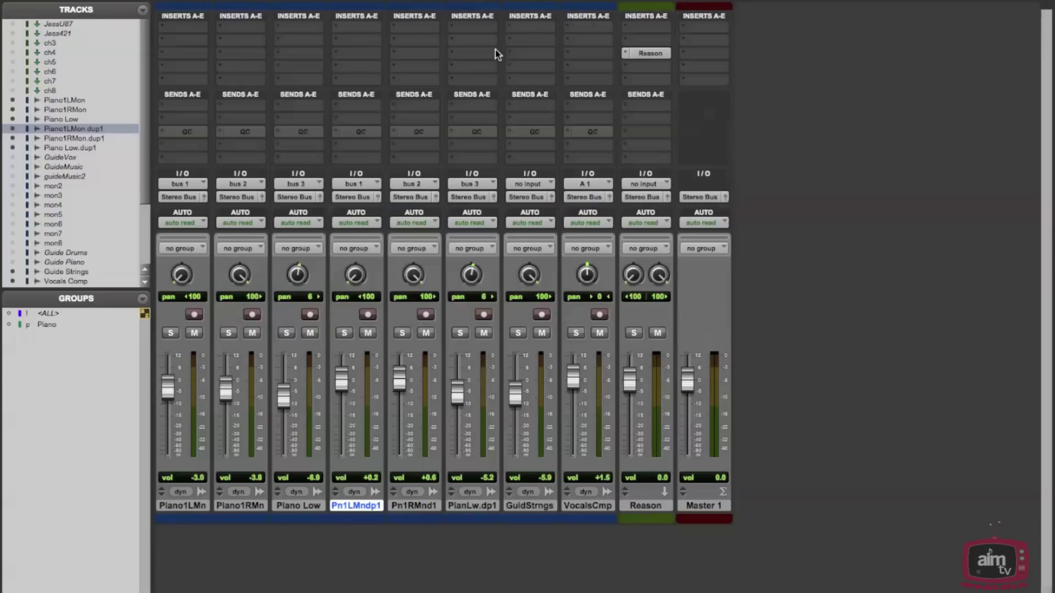